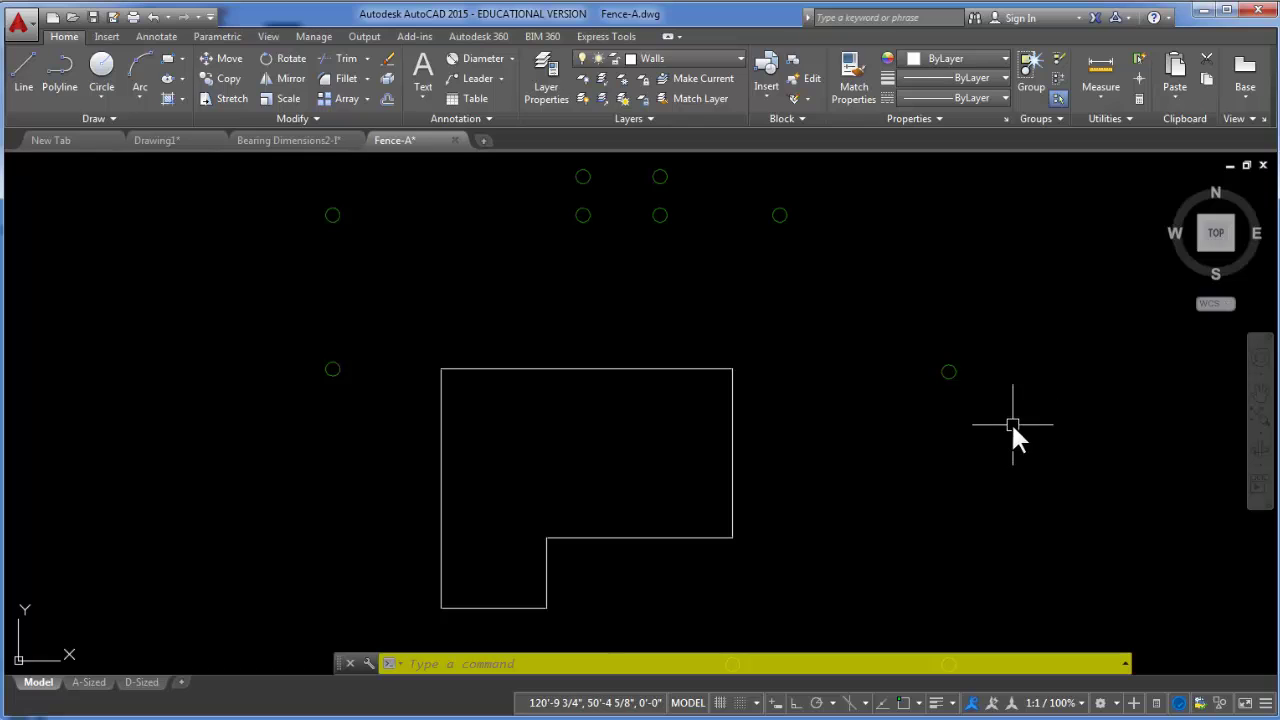
Check the enabled object snap modes and turn on object snap for drawing the fence lines
{"action": "scroll", "coordinate": [865, 545], "scroll_direction": "down", "scroll_amount": 2}
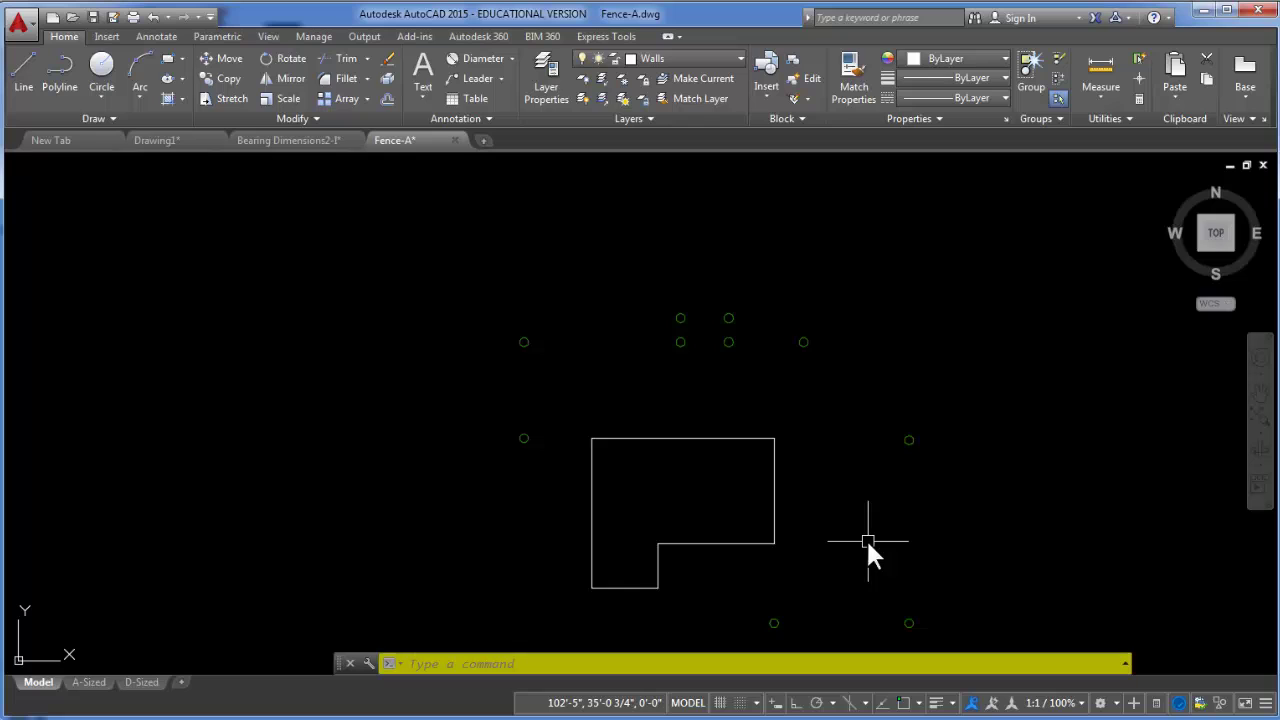
{"action": "middle_click_drag", "start_coordinate": [874, 516], "coordinate": [856, 468]}
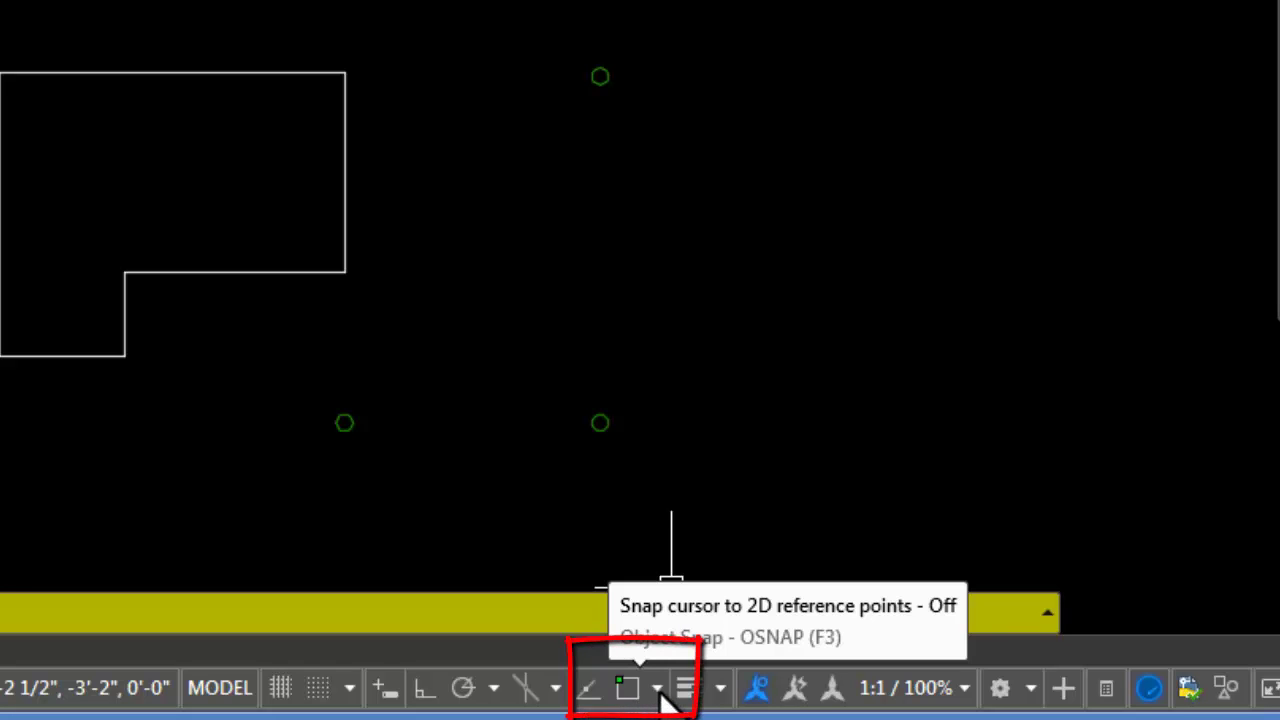
{"action": "left_click", "coordinate": [657, 690]}
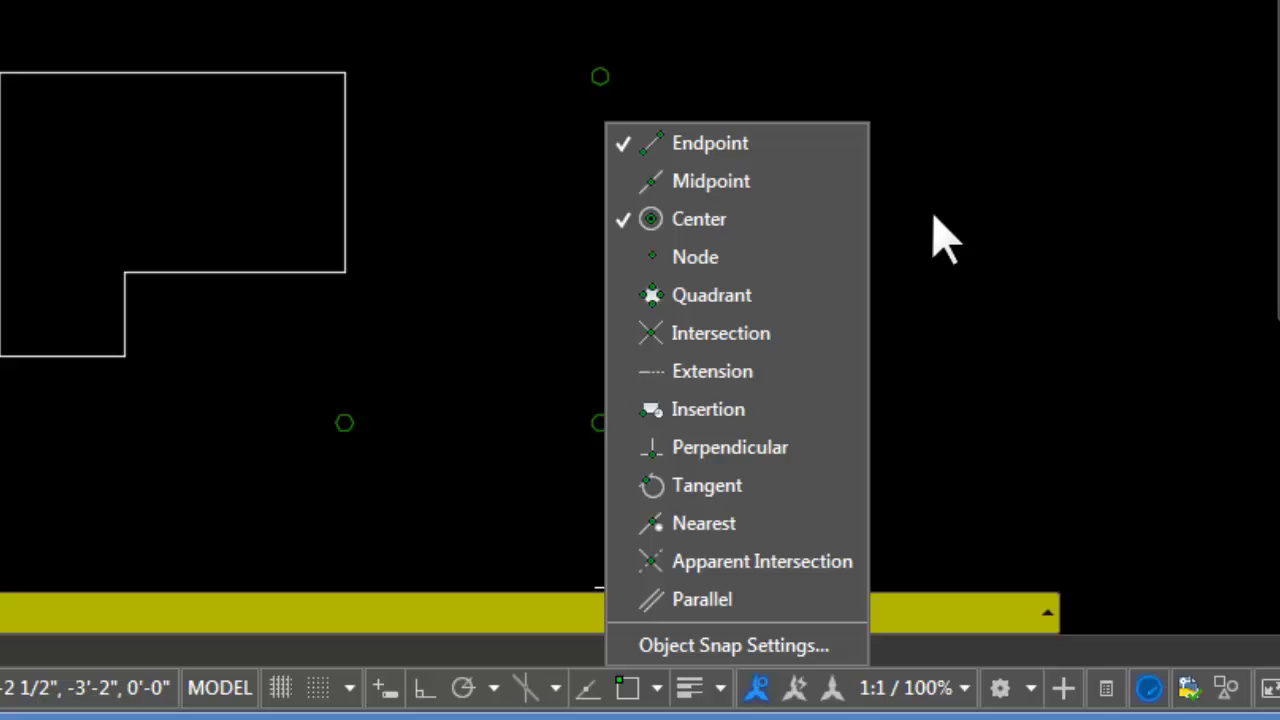
{"action": "left_click", "coordinate": [968, 316]}
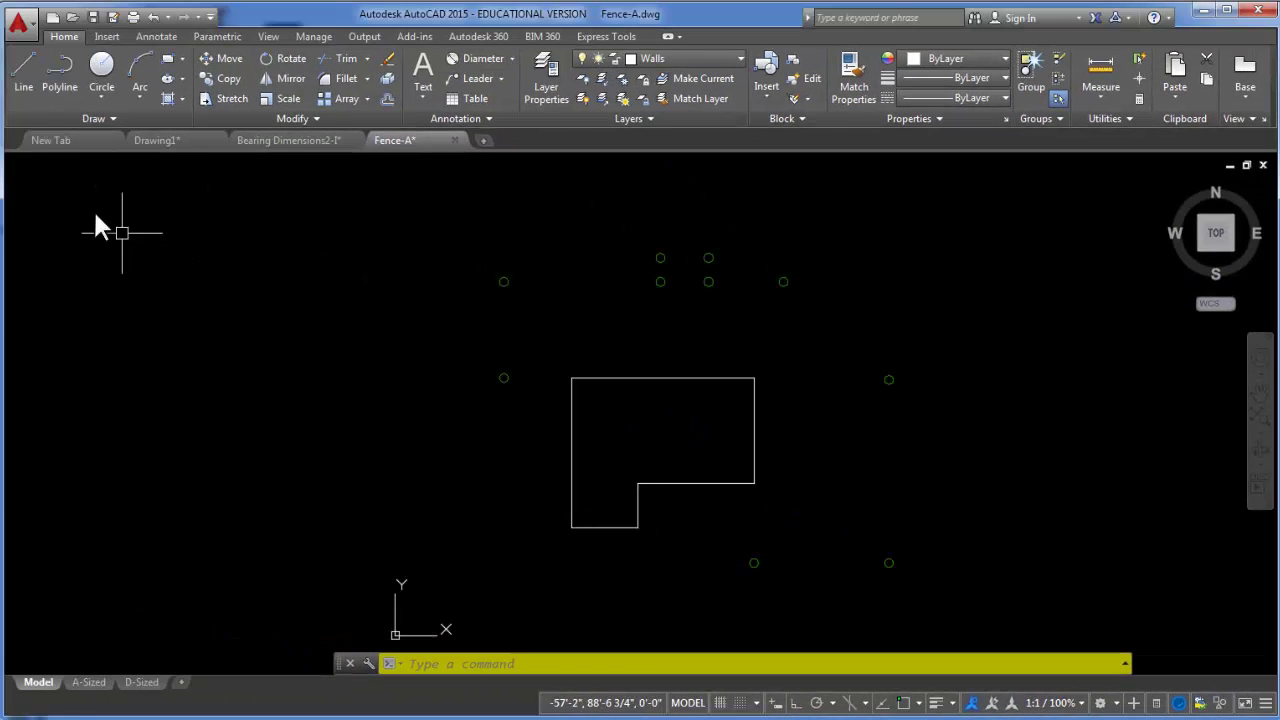
{"action": "left_click", "coordinate": [22, 76]}
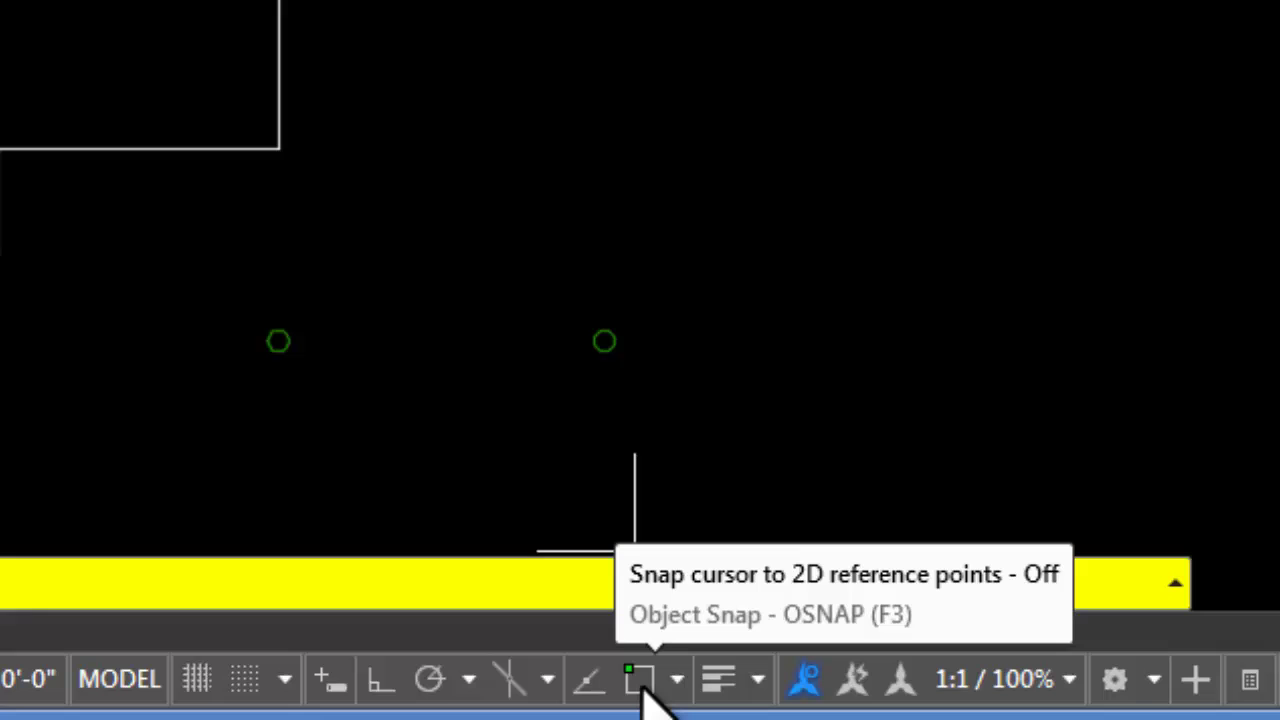
{"action": "left_click", "coordinate": [640, 680]}
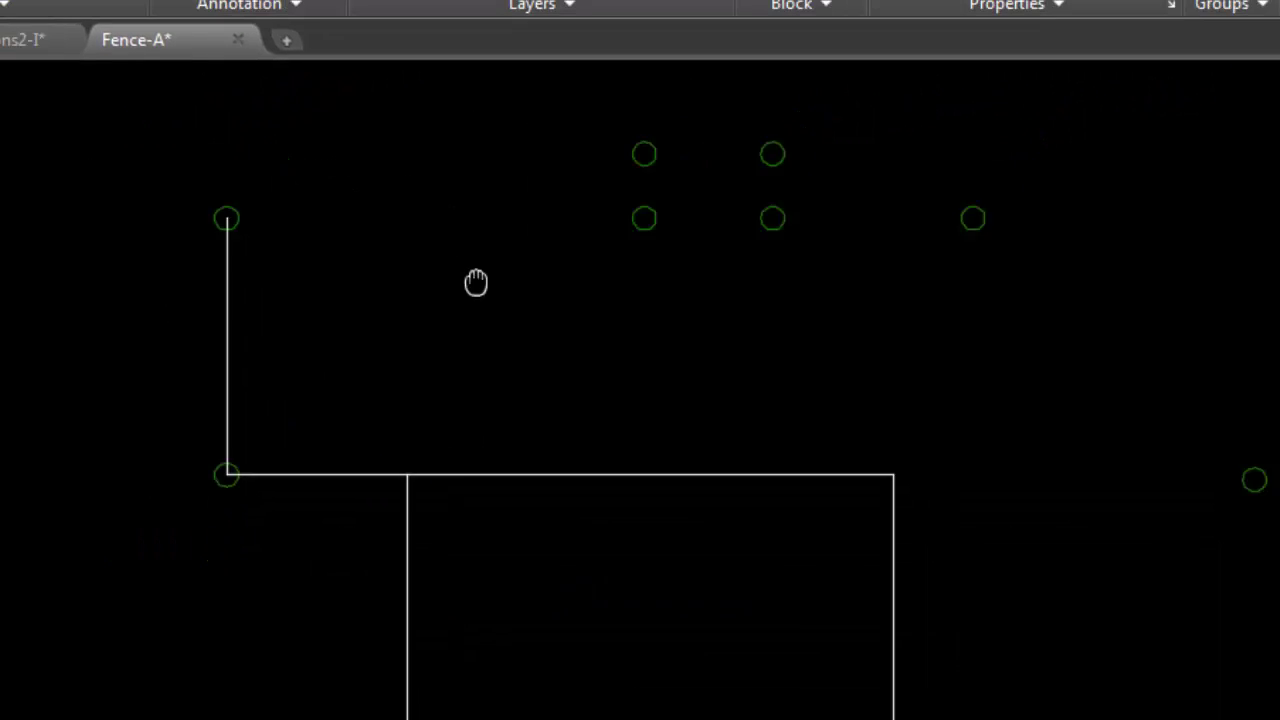
Continue the fence line through the centers of the four posts of the north bump-out and on to the northeast post
{"action": "middle_click_drag", "start_coordinate": [474, 283], "coordinate": [363, 363]}
{"action": "left_click", "coordinate": [383, 336]}
{"action": "left_click", "coordinate": [383, 271]}
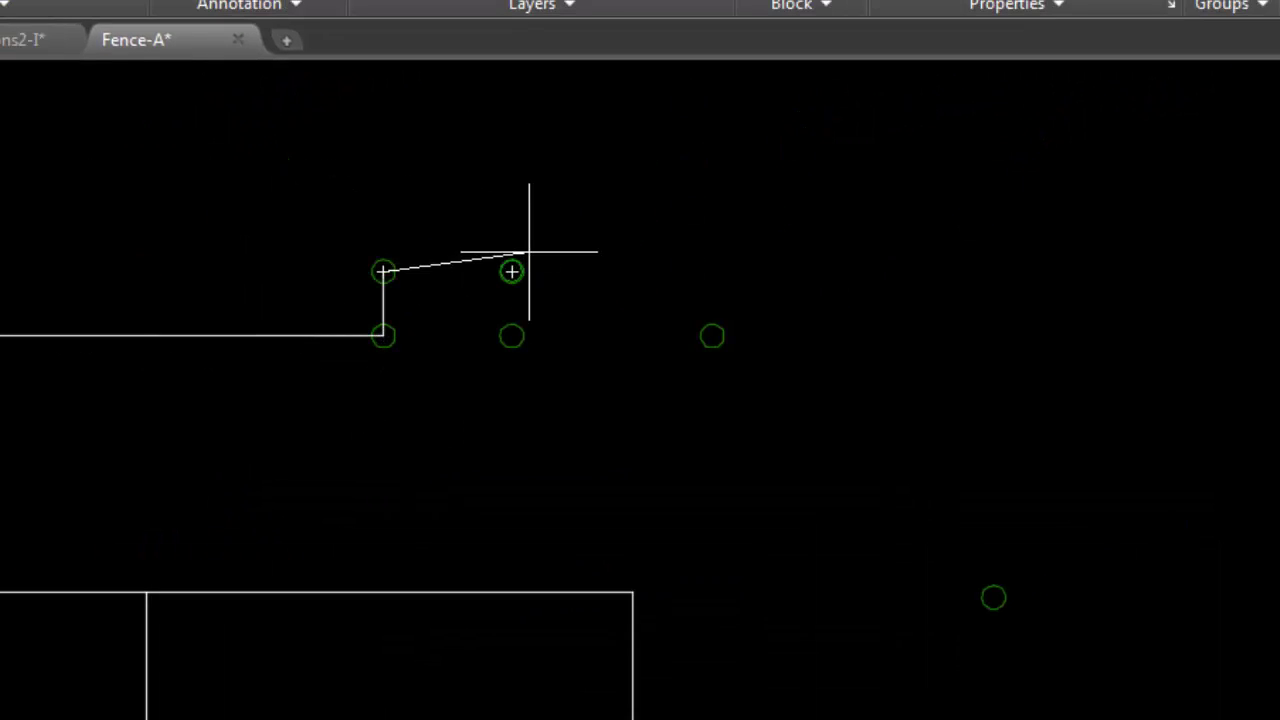
{"action": "left_click", "coordinate": [511, 271]}
{"action": "left_click", "coordinate": [511, 336]}
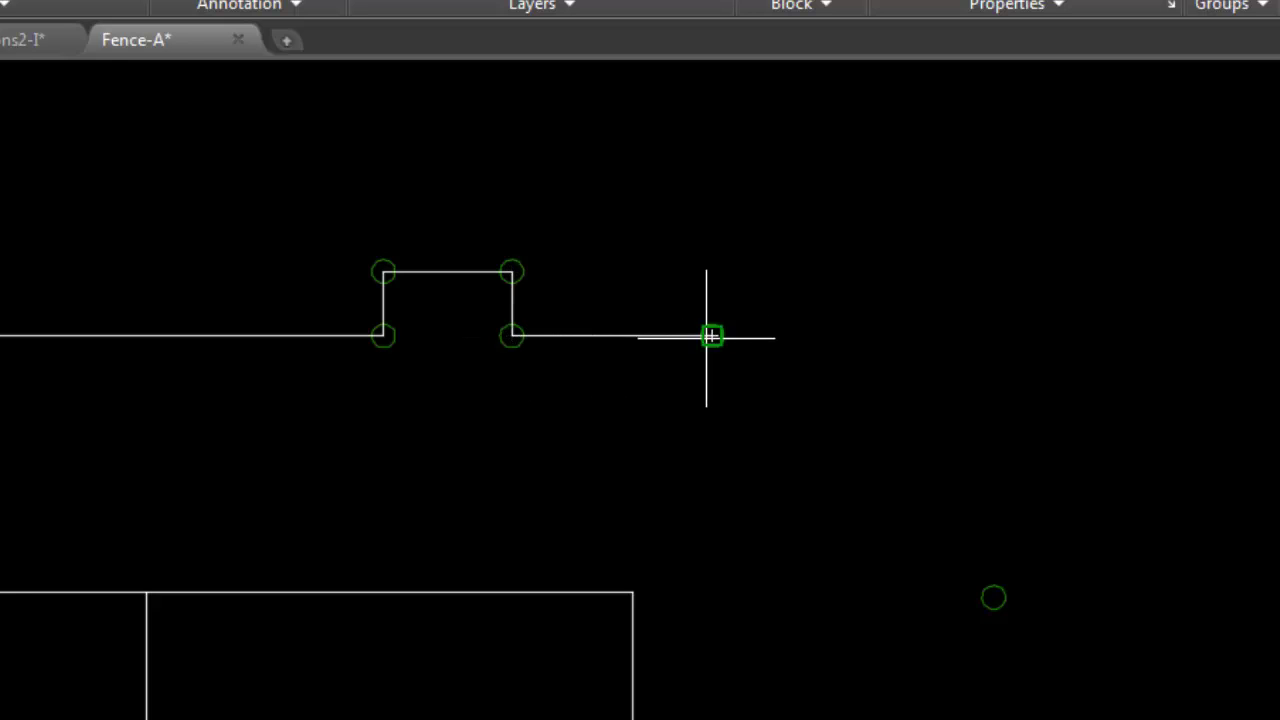
{"action": "left_click", "coordinate": [712, 336]}
Complete the fence line through the east, southeast and south post centers, ending at the house's lower east corner
{"action": "left_click", "coordinate": [993, 598]}
{"action": "middle_click_drag", "start_coordinate": [1023, 689], "coordinate": [984, 286]}
{"action": "left_click", "coordinate": [955, 674]}
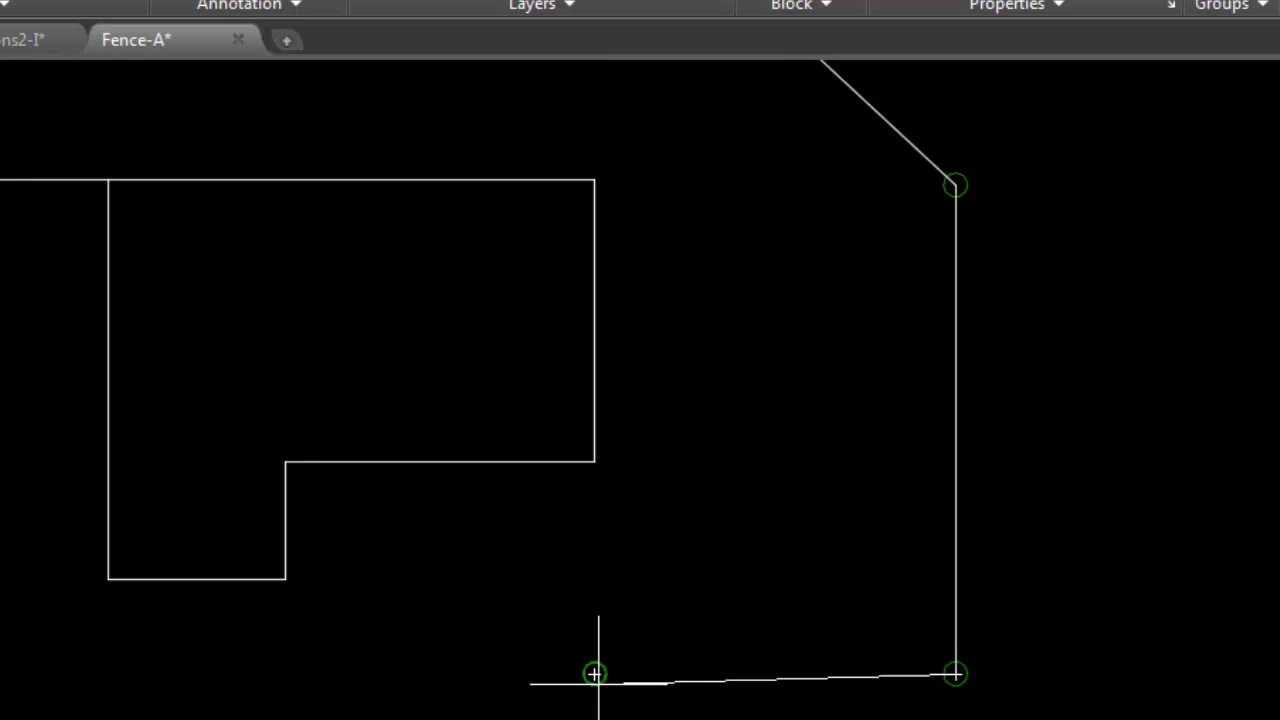
{"action": "left_click", "coordinate": [594, 674]}
{"action": "left_click", "coordinate": [594, 462]}
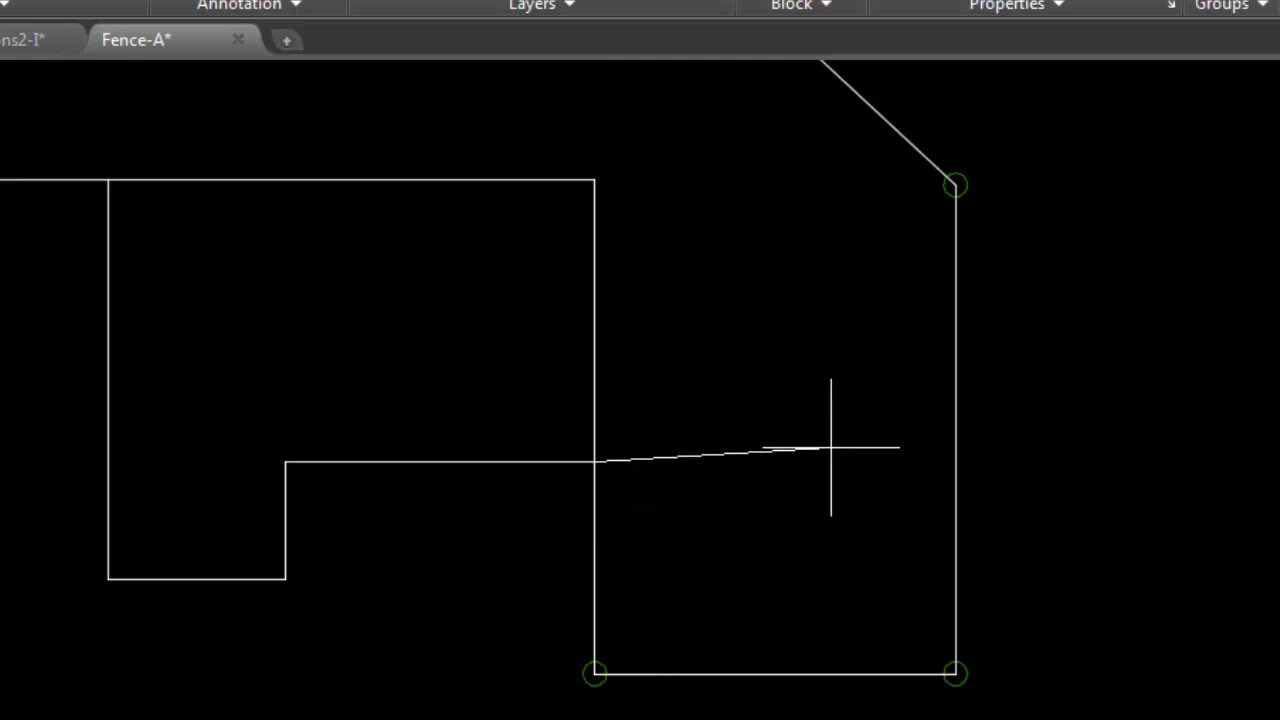
{"action": "key", "text": "Return"}
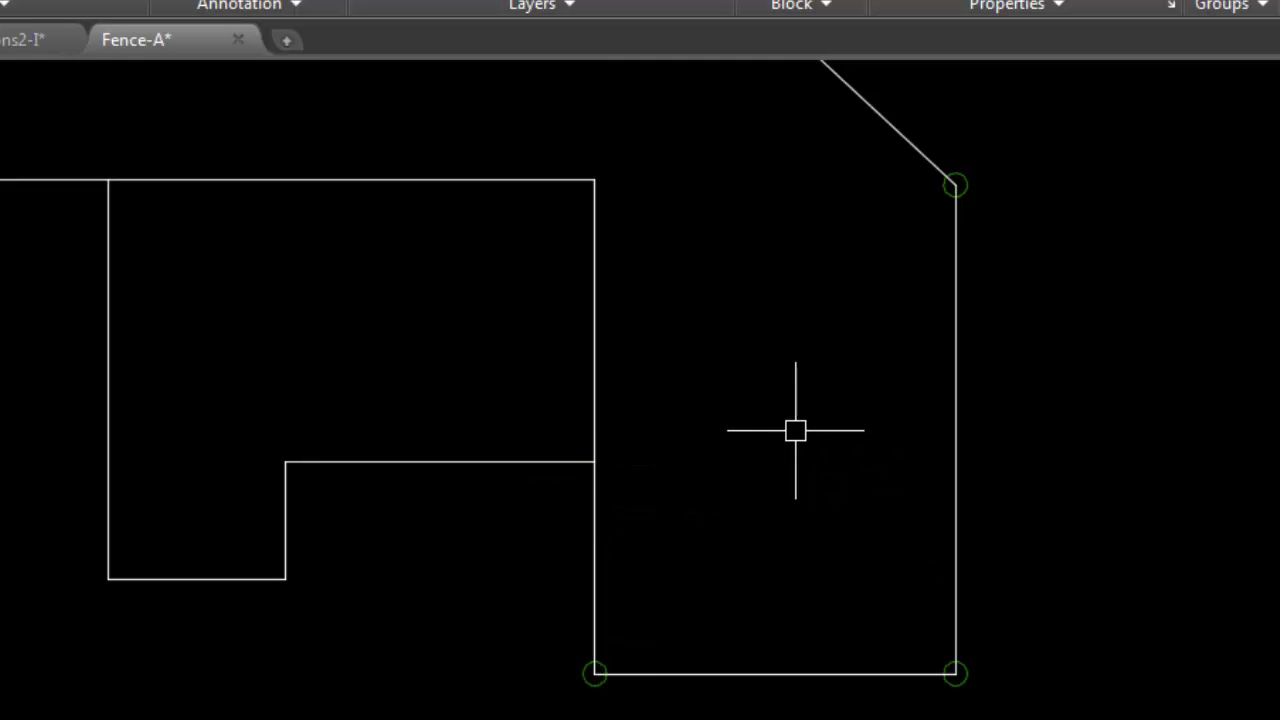
Enable the Midpoint object snap and draw a roof ridge line from the east wall's midpoint perpendicular to the west wall
{"action": "mouse_move", "coordinate": [806, 444]}
{"action": "middle_mouse_down"}
{"action": "mouse_move", "coordinate": [841, 448]}
{"action": "mouse_move", "coordinate": [997, 527]}
{"action": "middle_mouse_up"}
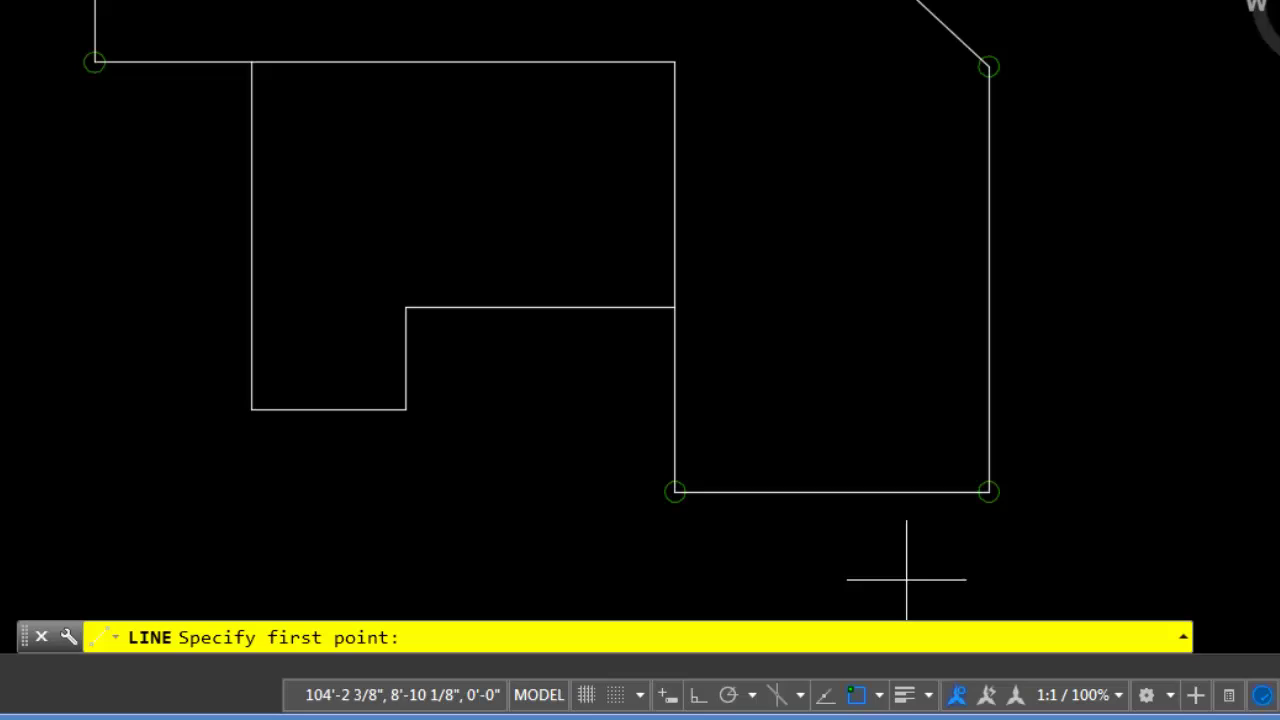
{"action": "left_click", "coordinate": [879, 695]}
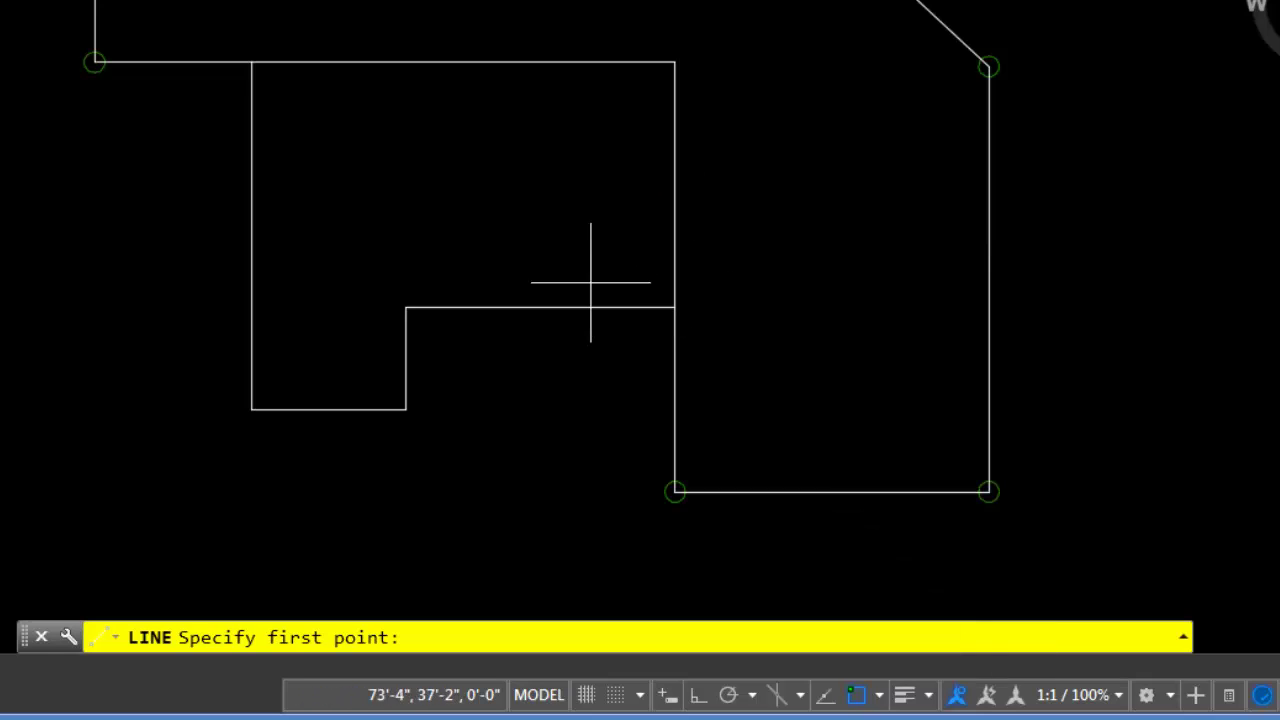
{"action": "left_click", "coordinate": [674, 184]}
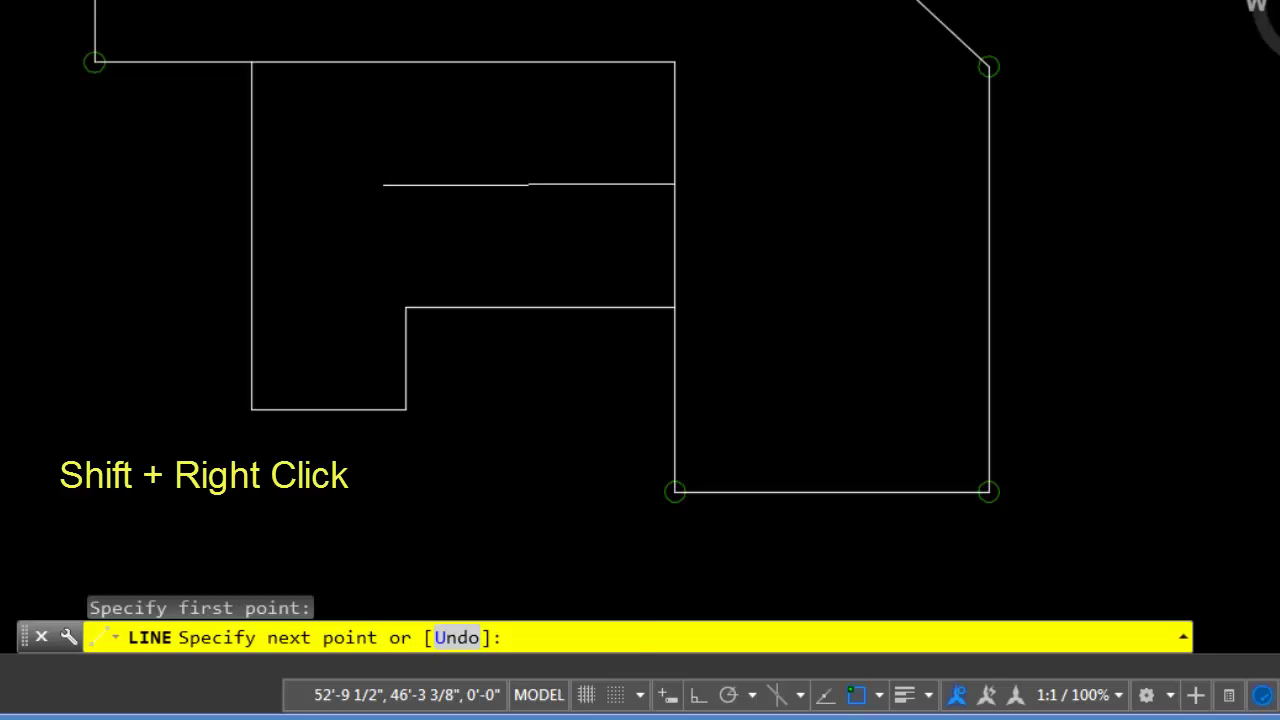
{"action": "right_click", "coordinate": [383, 184], "text": "shift"}
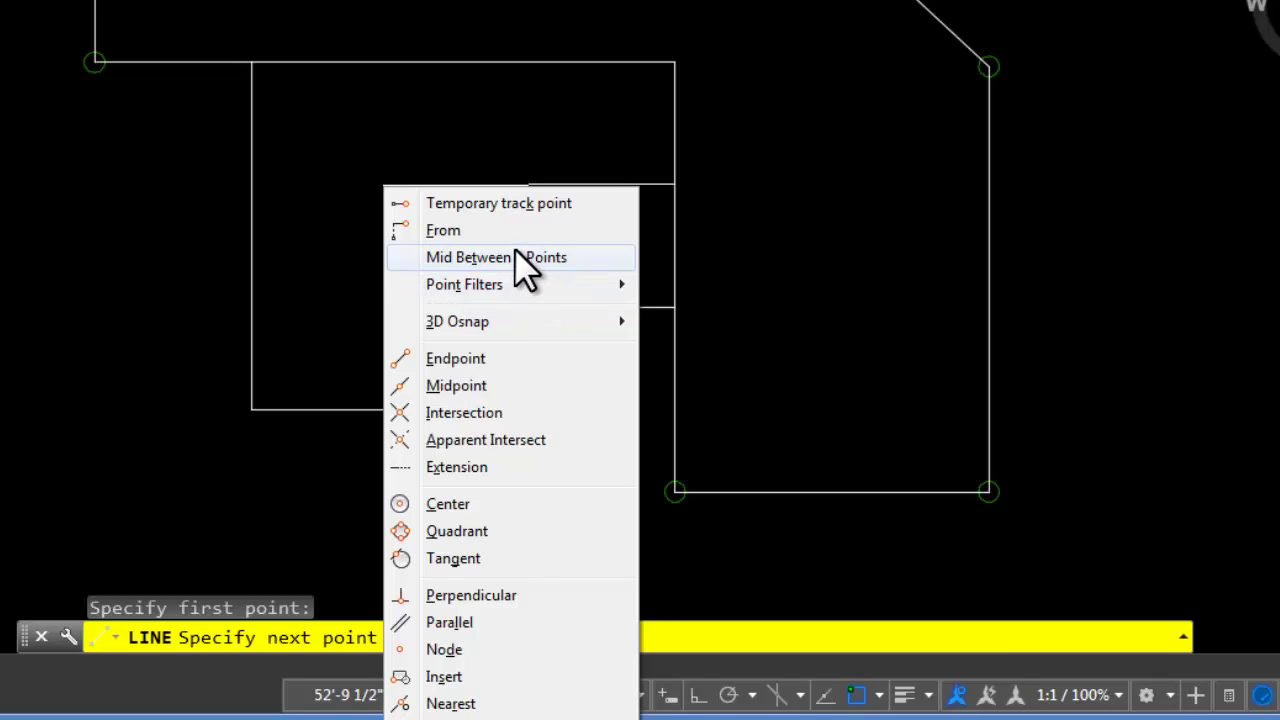
{"action": "left_click", "coordinate": [491, 595]}
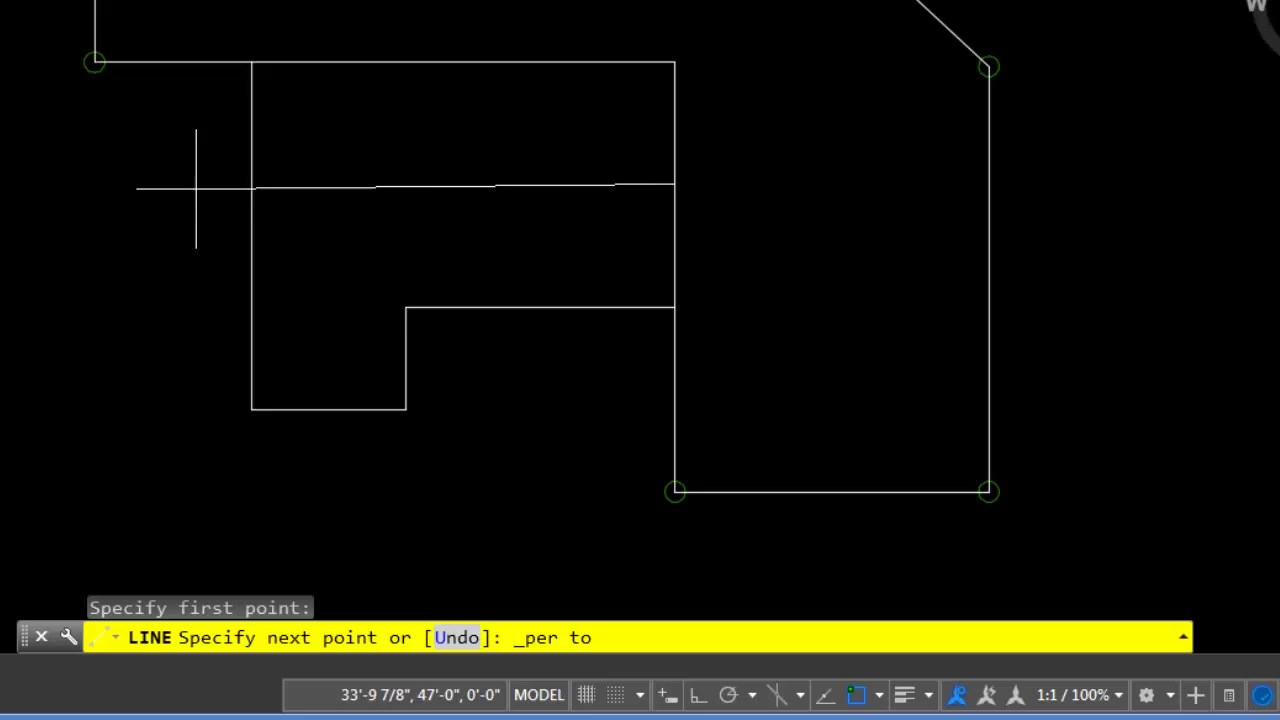
{"action": "left_click", "coordinate": [251, 184]}
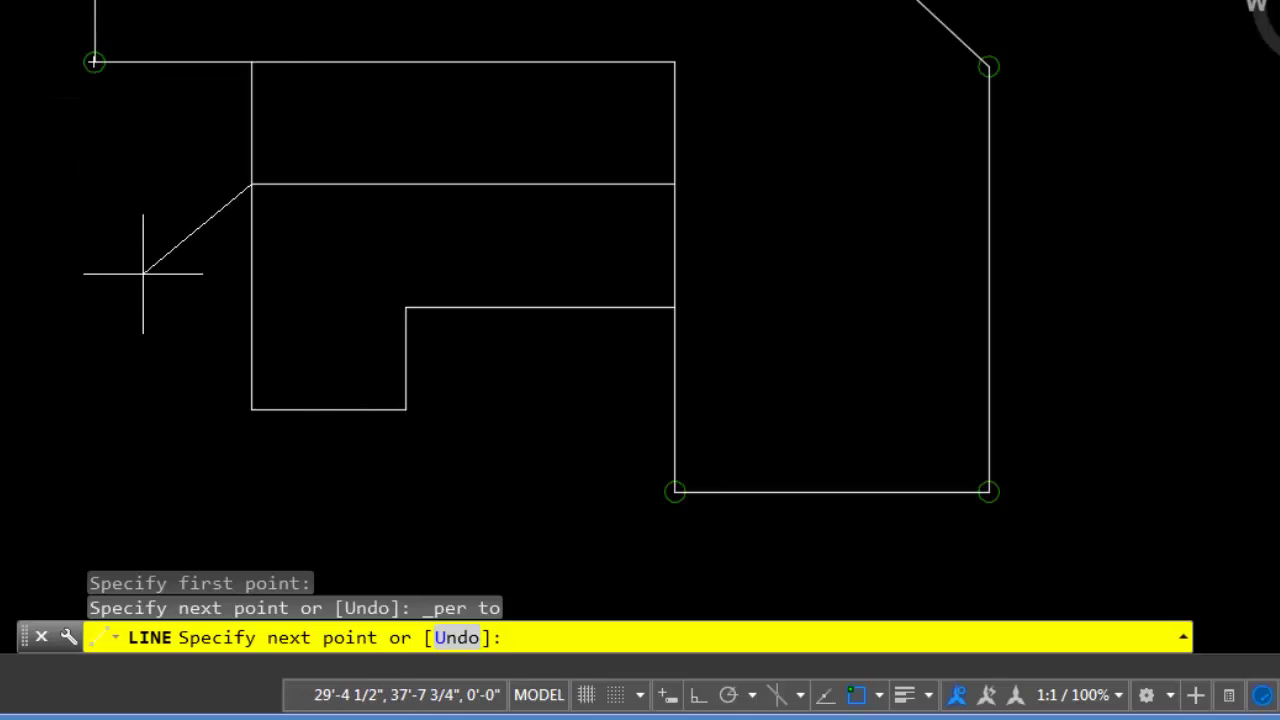
{"action": "key", "text": "Escape"}
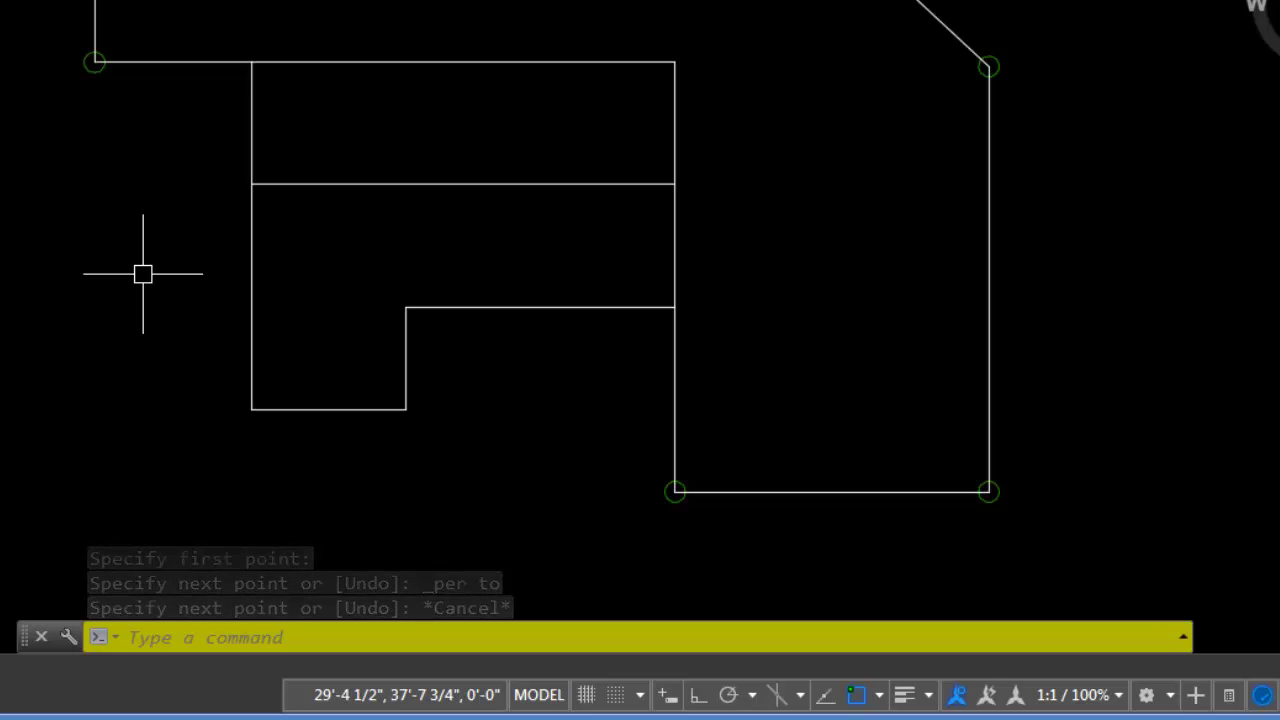
Draw a line from the midpoint of the house's south wall perpendicular to the horizontal ridge line
{"action": "type", "text": "l"}
{"action": "key", "text": "Return"}
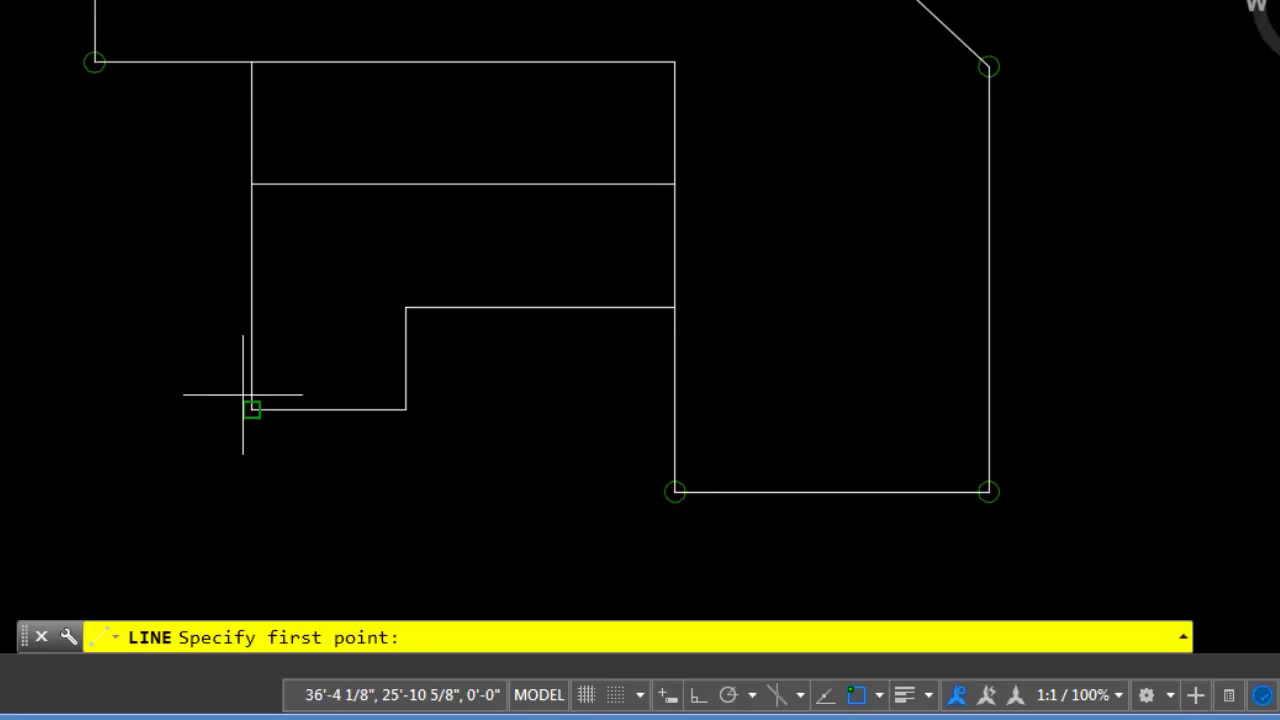
{"action": "left_click", "coordinate": [328, 410]}
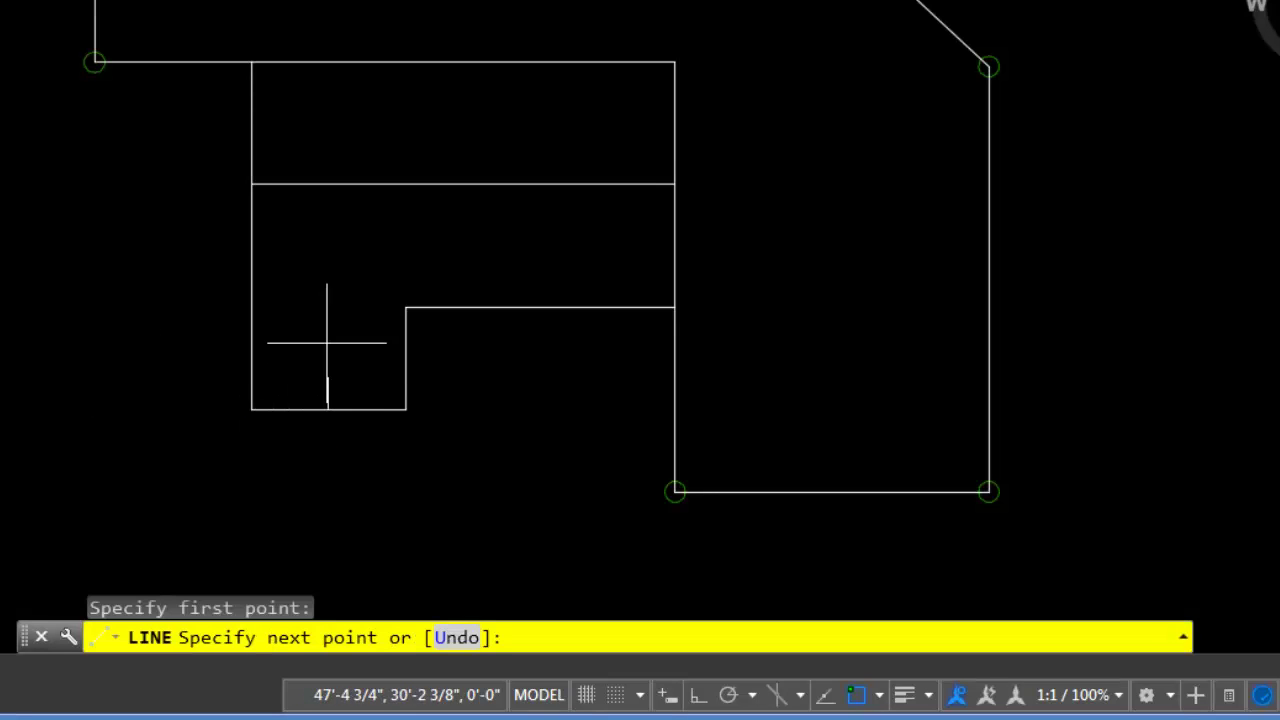
{"action": "key", "text": "F8"}
{"action": "right_click", "coordinate": [380, 140], "text": "shift"}
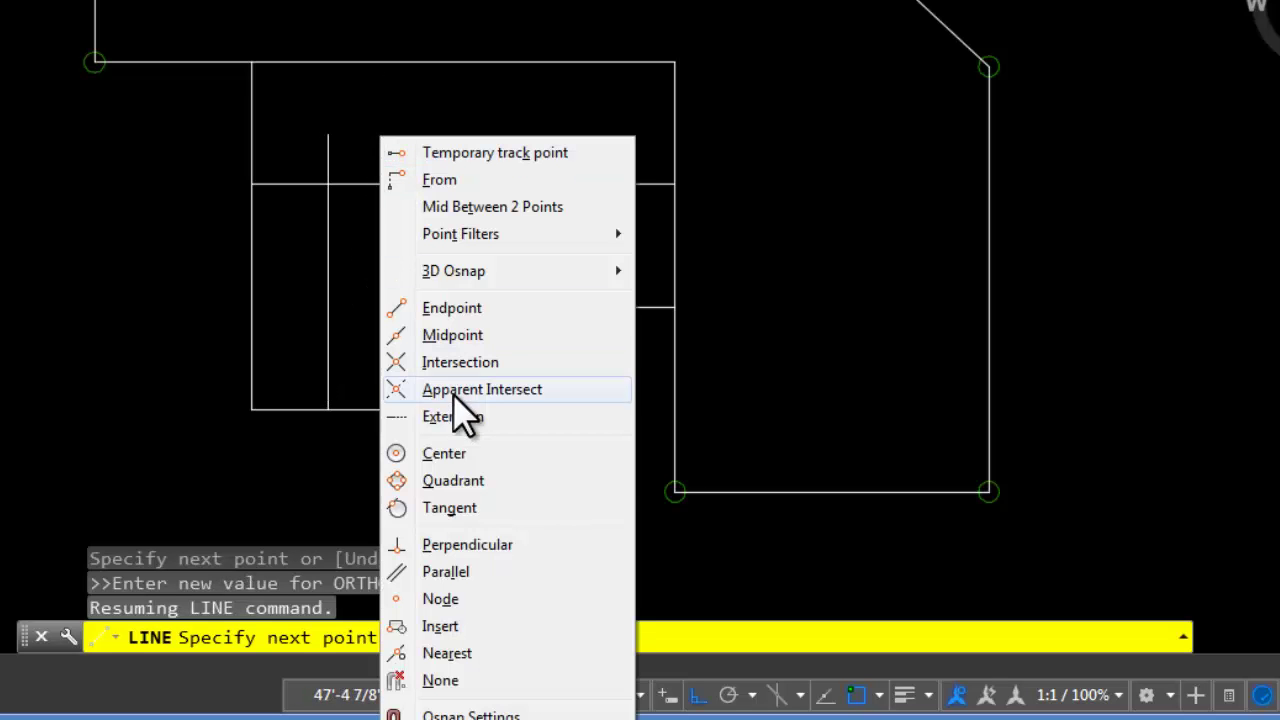
{"action": "left_click", "coordinate": [483, 545]}
{"action": "left_click", "coordinate": [400, 190]}
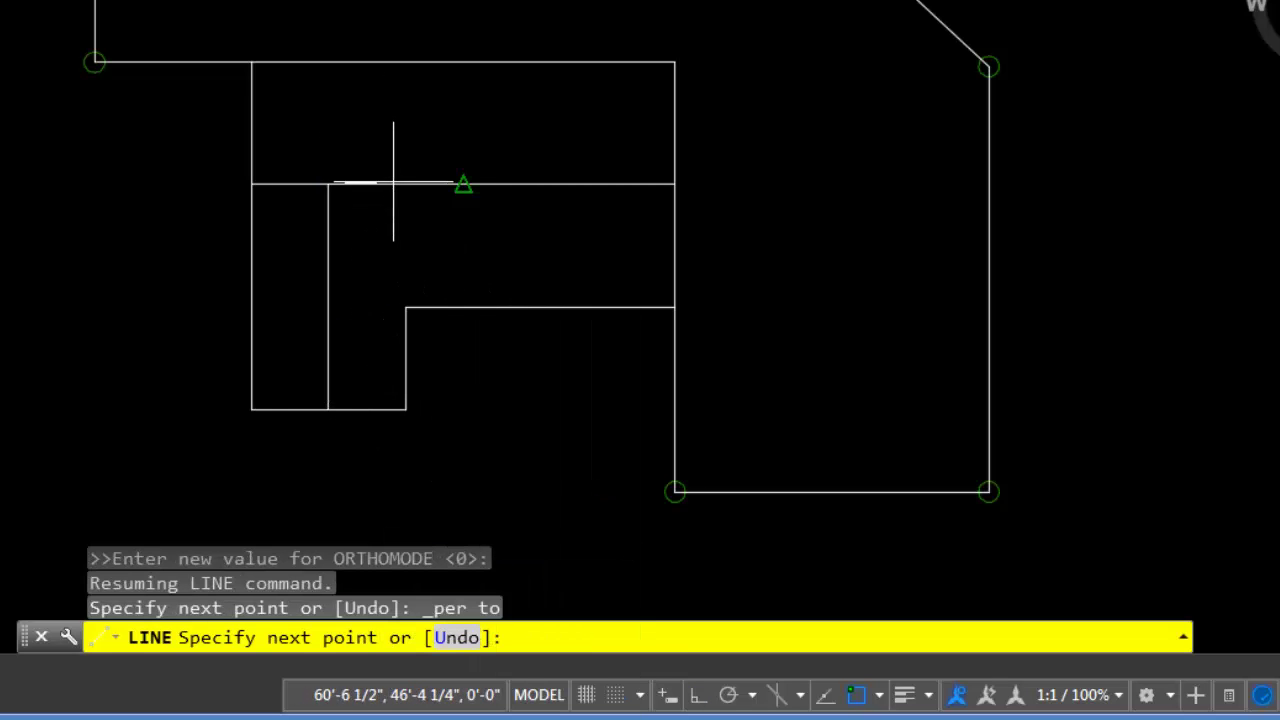
Draw diagonal valley lines from the ridge junction to the inner corner and the west wall, and delete the horizontal line joining them
{"action": "left_click", "coordinate": [405, 307]}
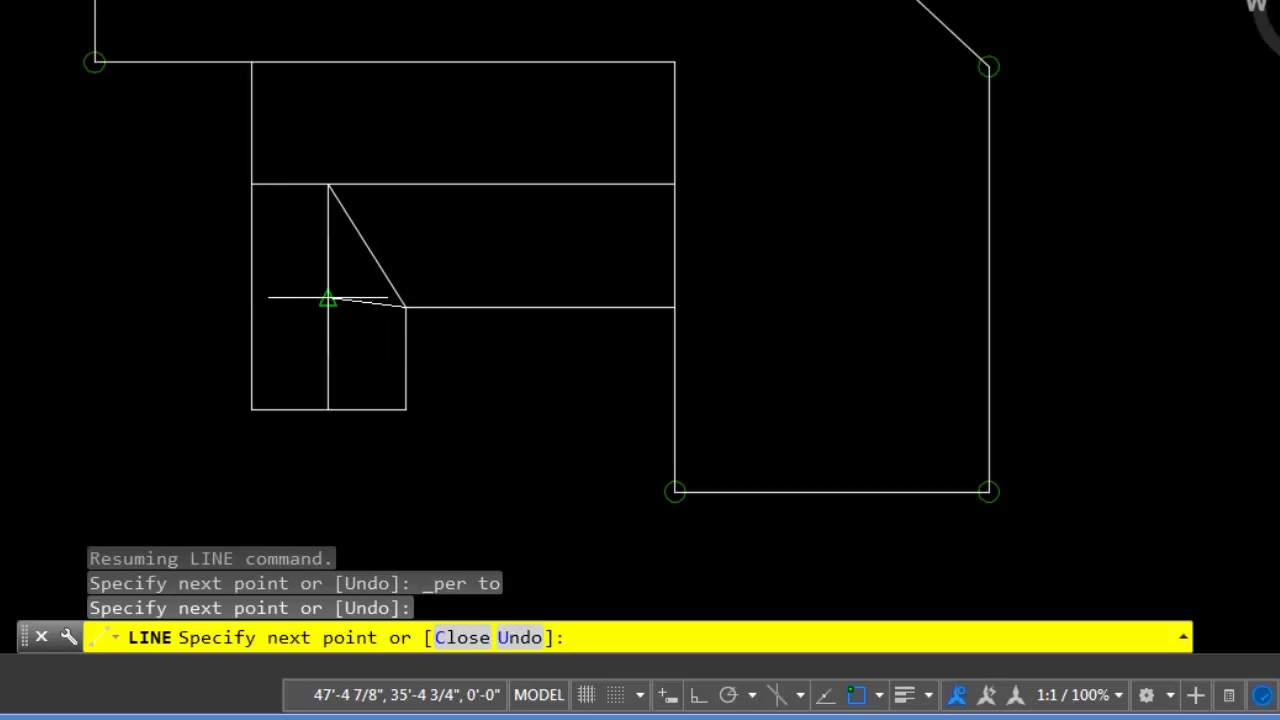
{"action": "right_click", "coordinate": [276, 282], "text": "shift"}
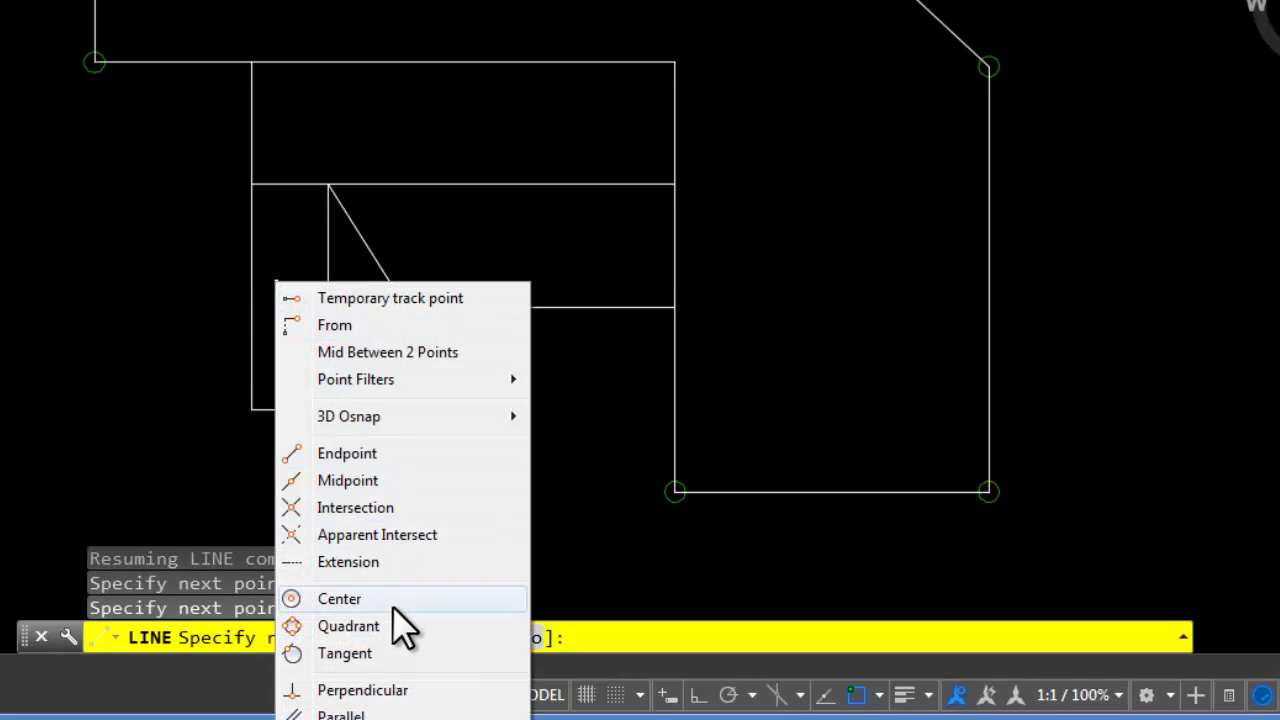
{"action": "left_click", "coordinate": [360, 690]}
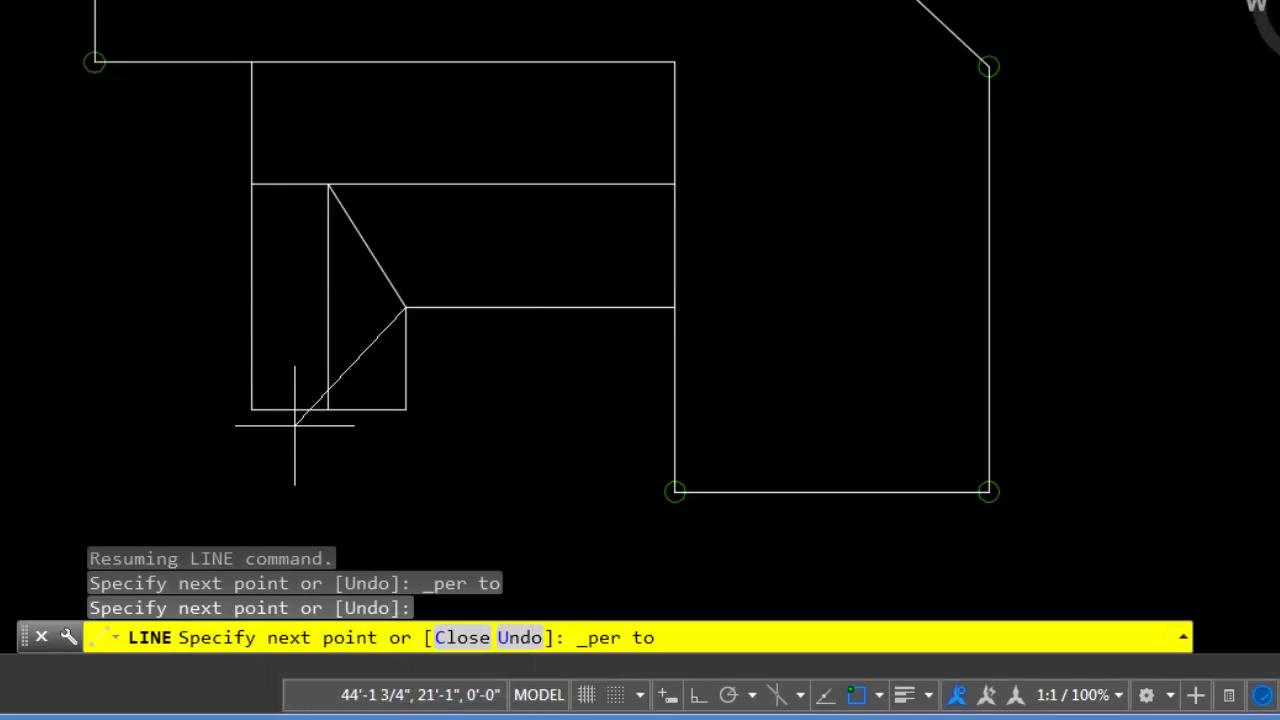
{"action": "left_click", "coordinate": [253, 305]}
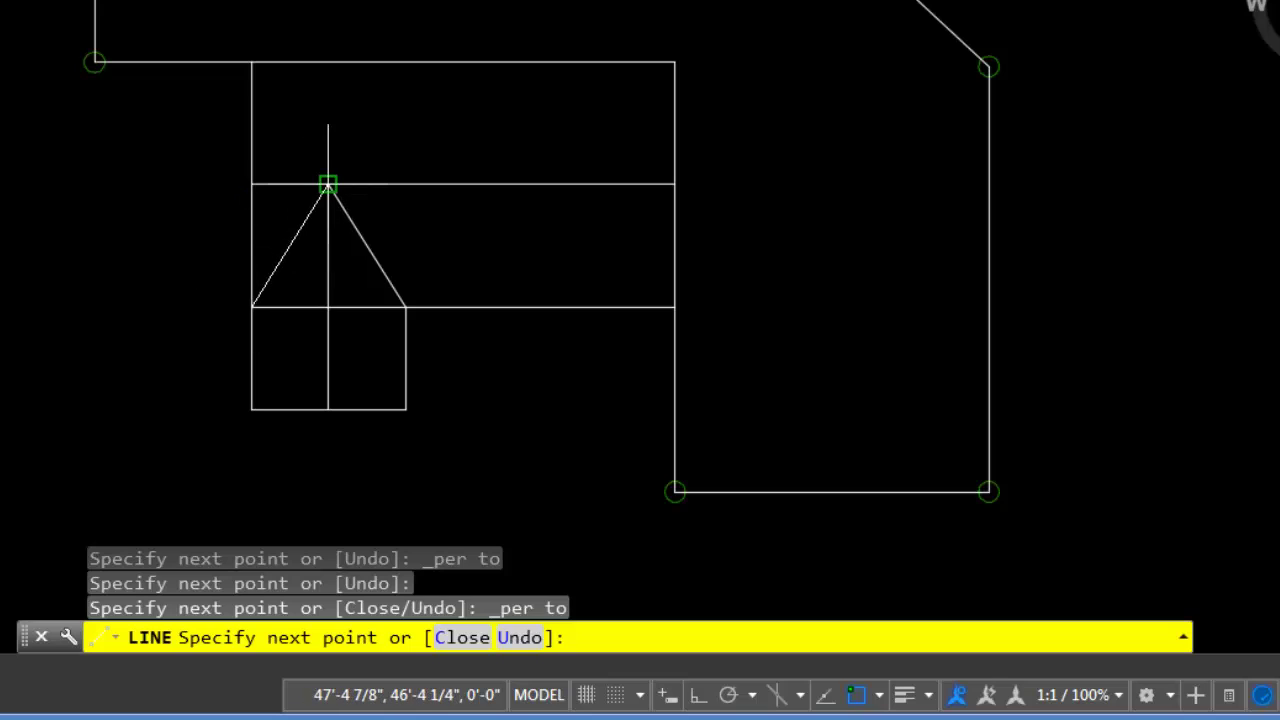
{"action": "left_click", "coordinate": [328, 184]}
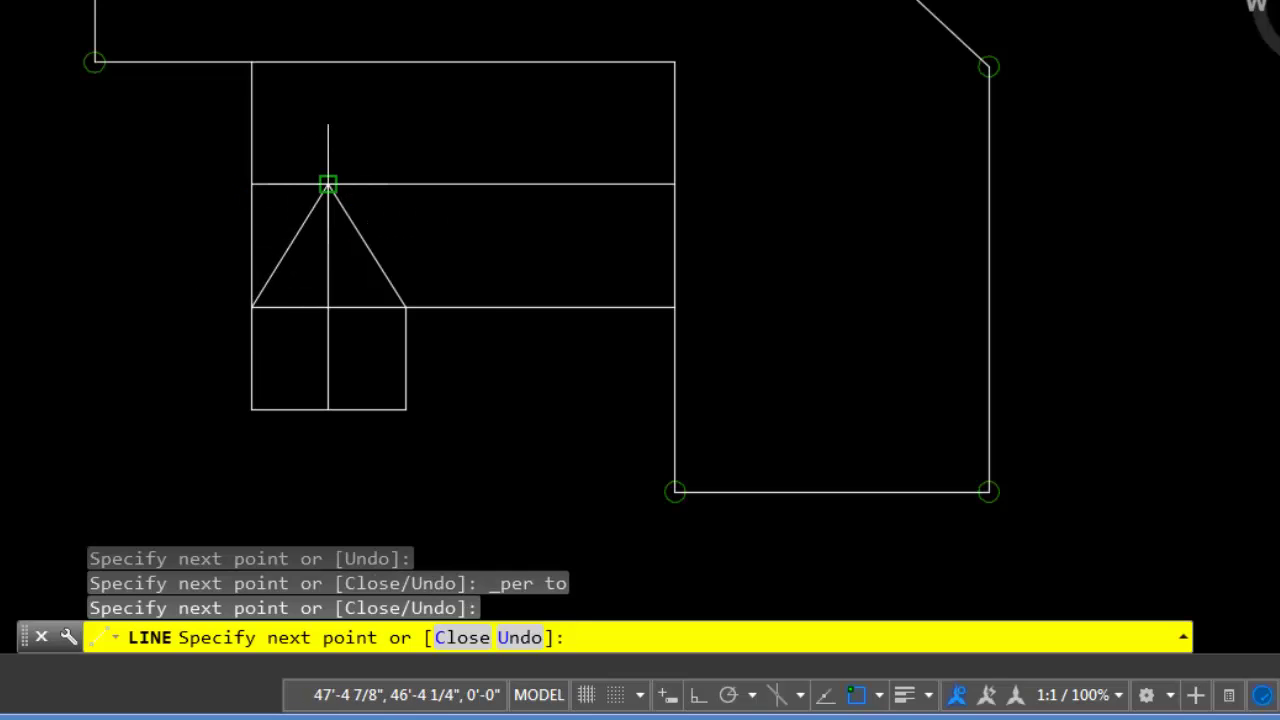
{"action": "key", "text": "Escape"}
{"action": "left_click", "coordinate": [367, 309]}
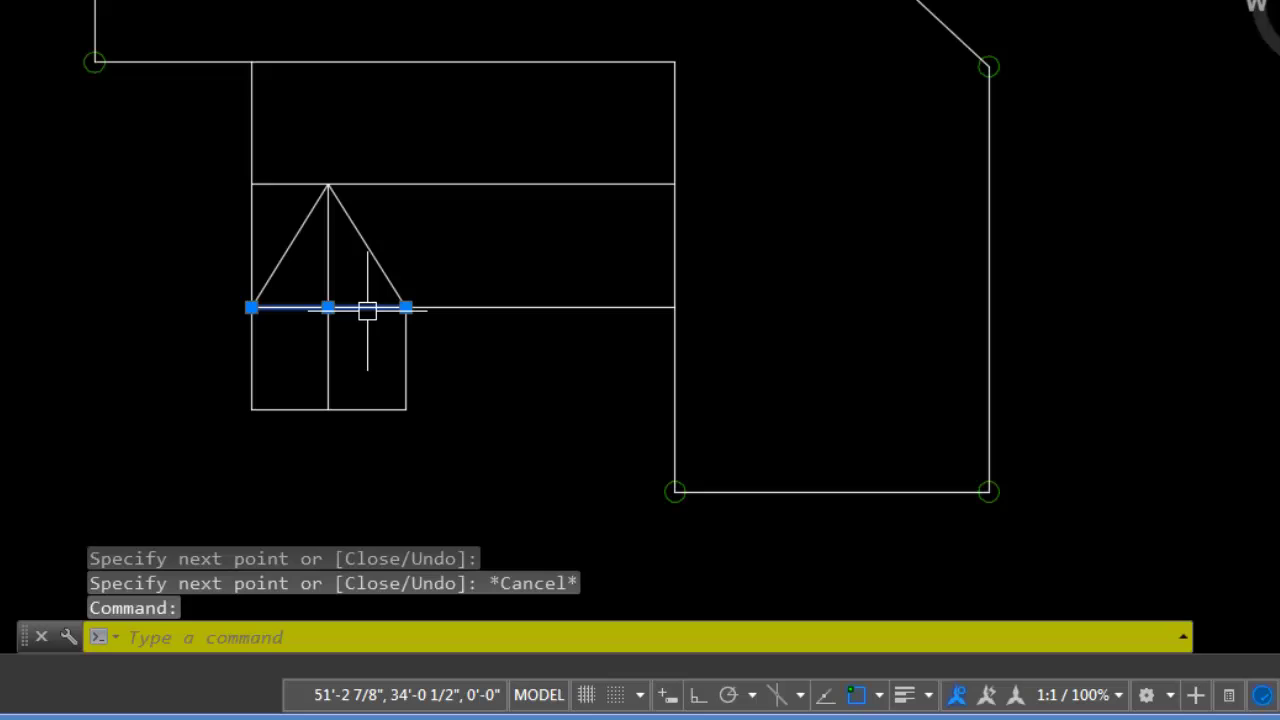
{"action": "key", "text": "Delete"}
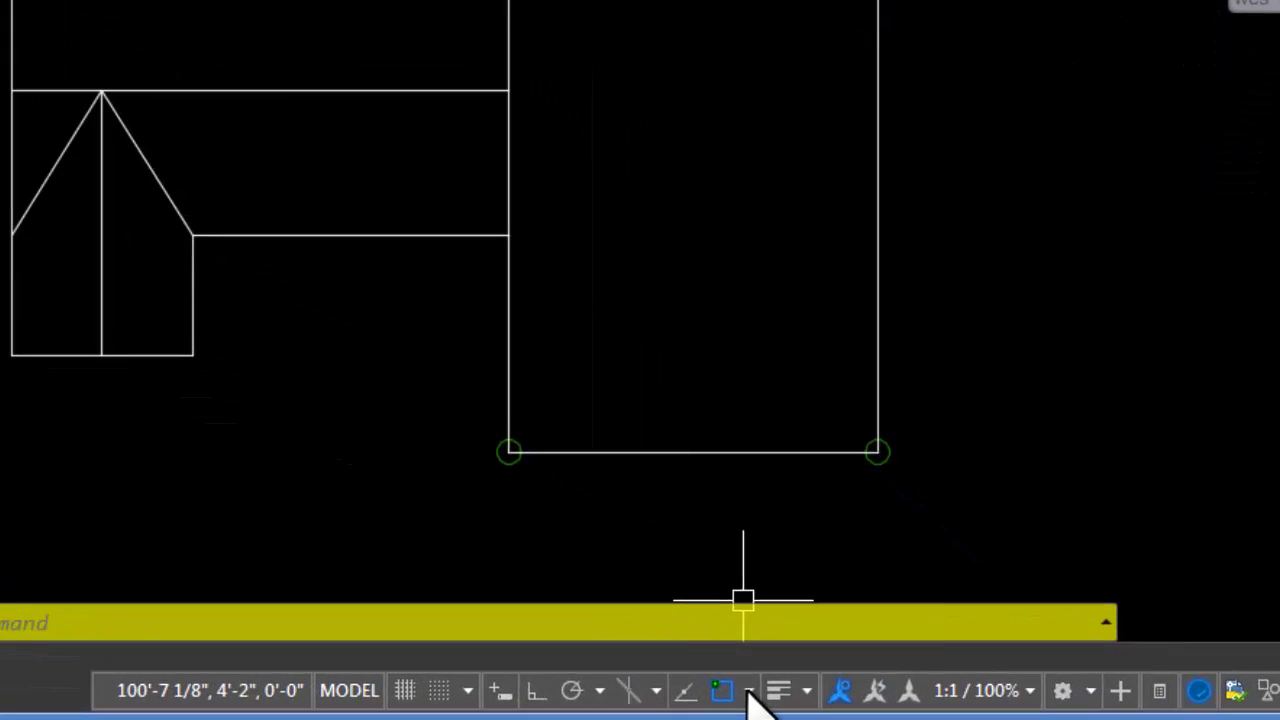
{"action": "left_click", "coordinate": [919, 703]}
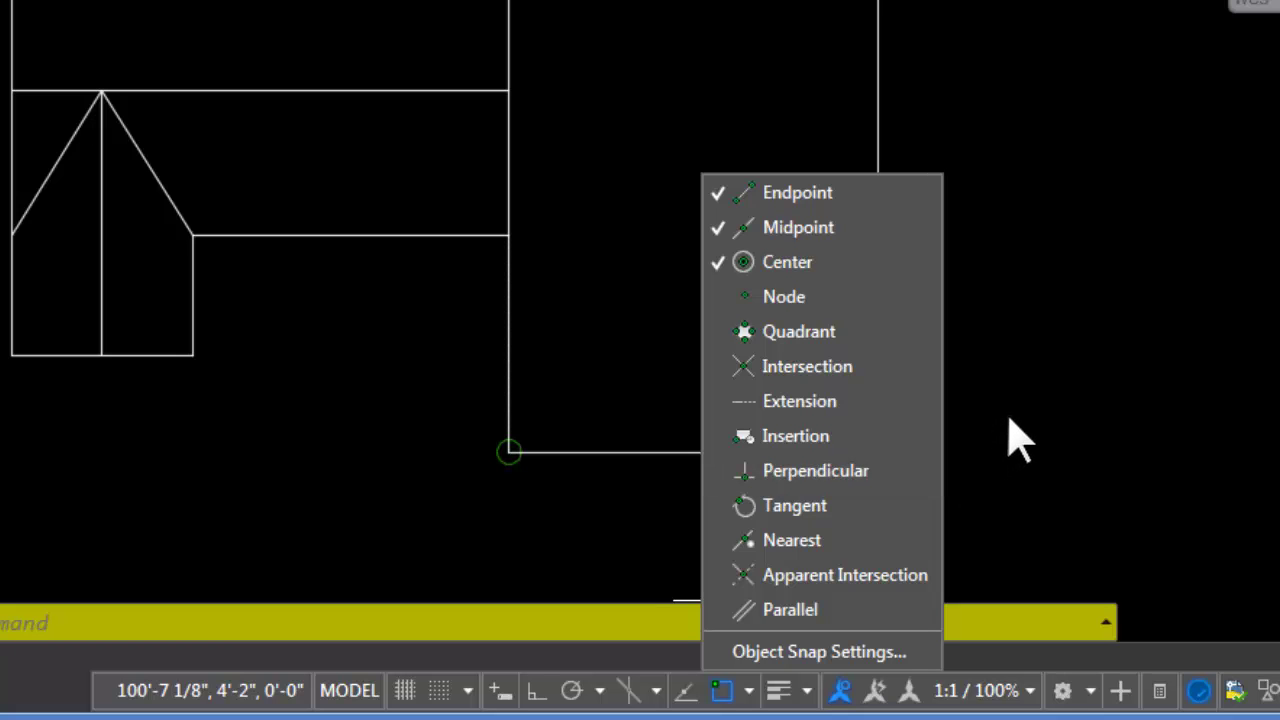
{"action": "left_click", "coordinate": [1081, 383]}
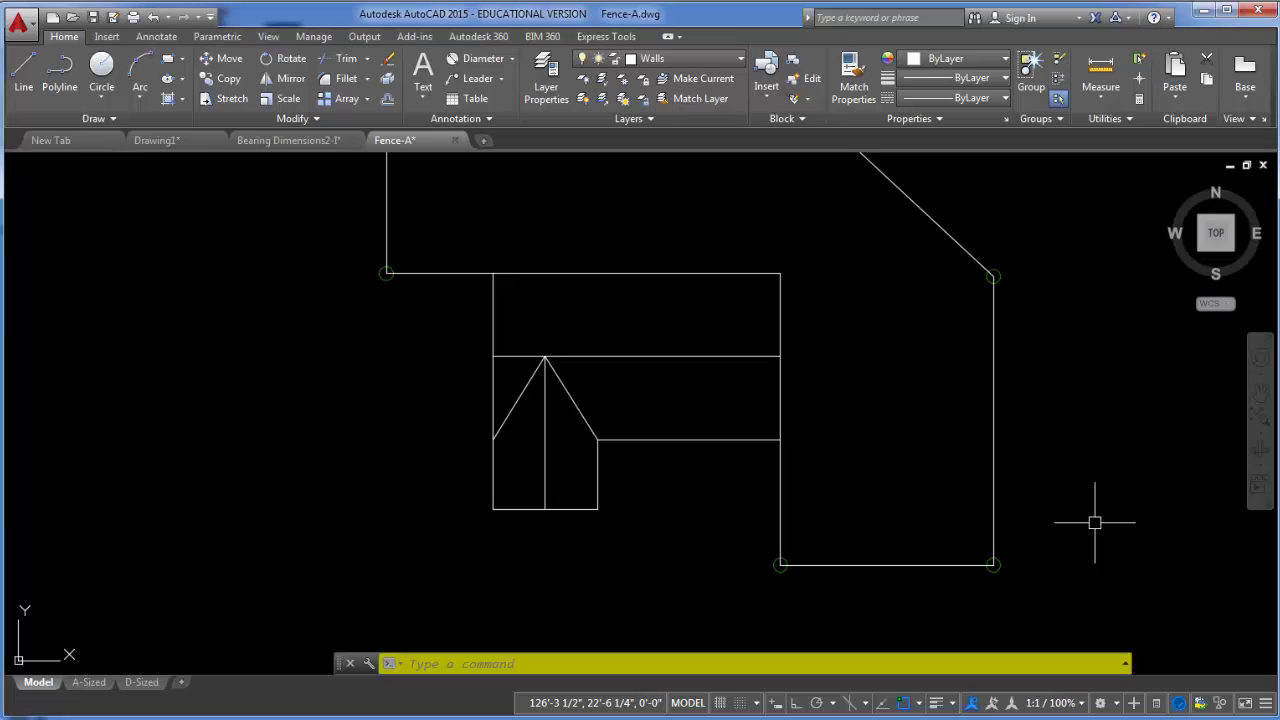